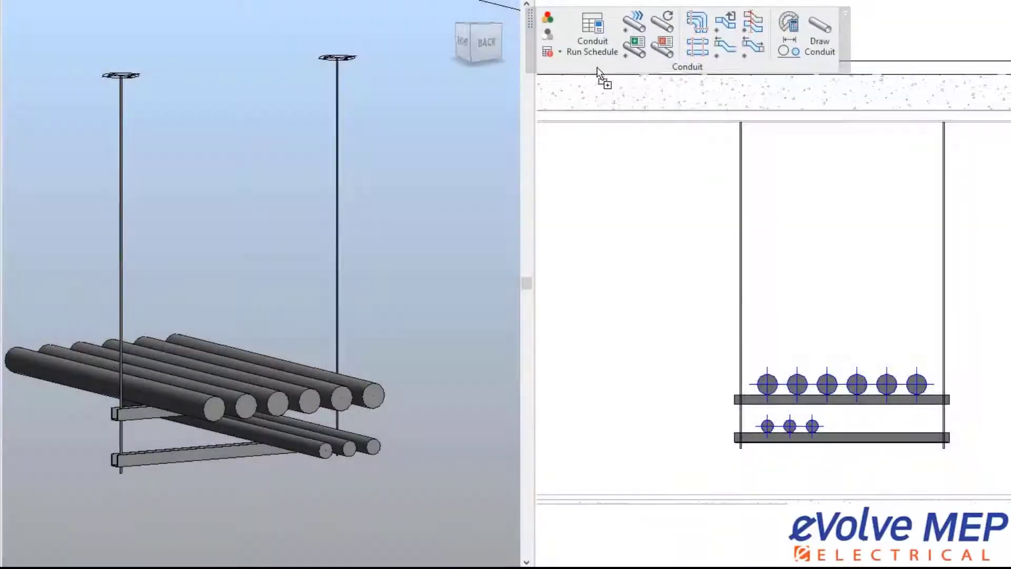
{"action": "left_click", "coordinate": [789, 49]}
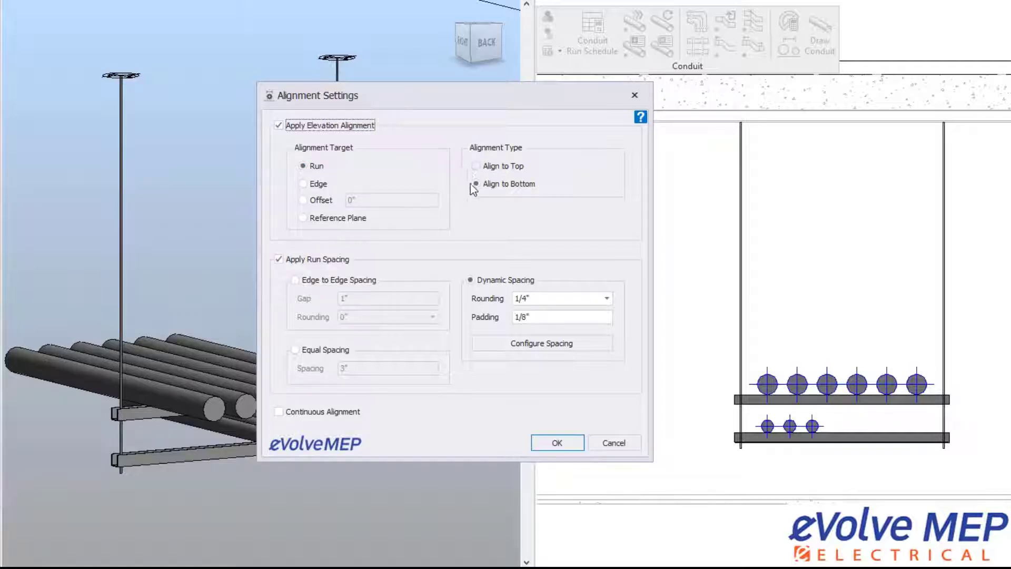
{"action": "left_click", "coordinate": [475, 184]}
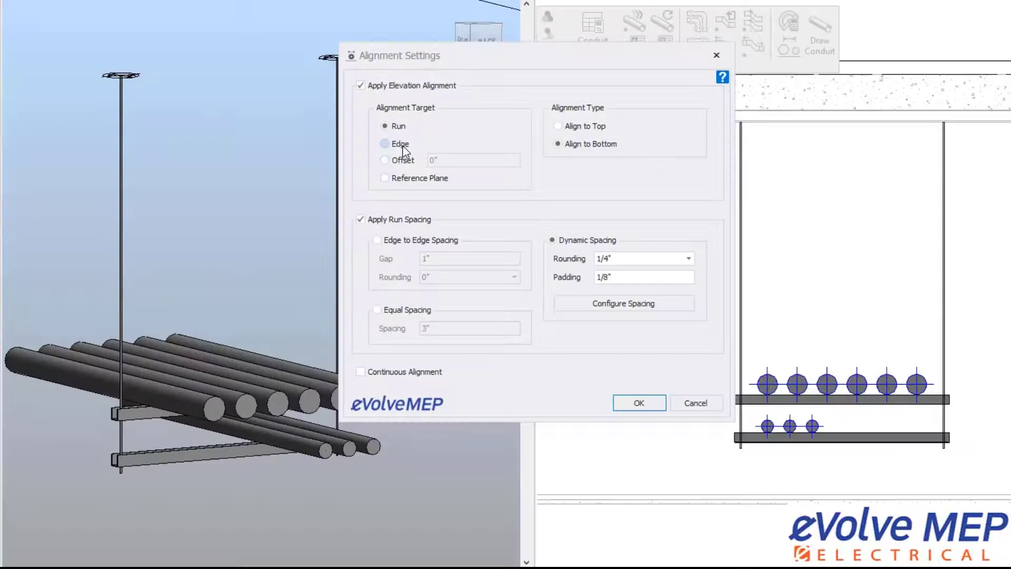
- With Edge target and Align to Top, hang the three small conduits under the lower strut's edge
{"action": "left_click", "coordinate": [402, 148]}
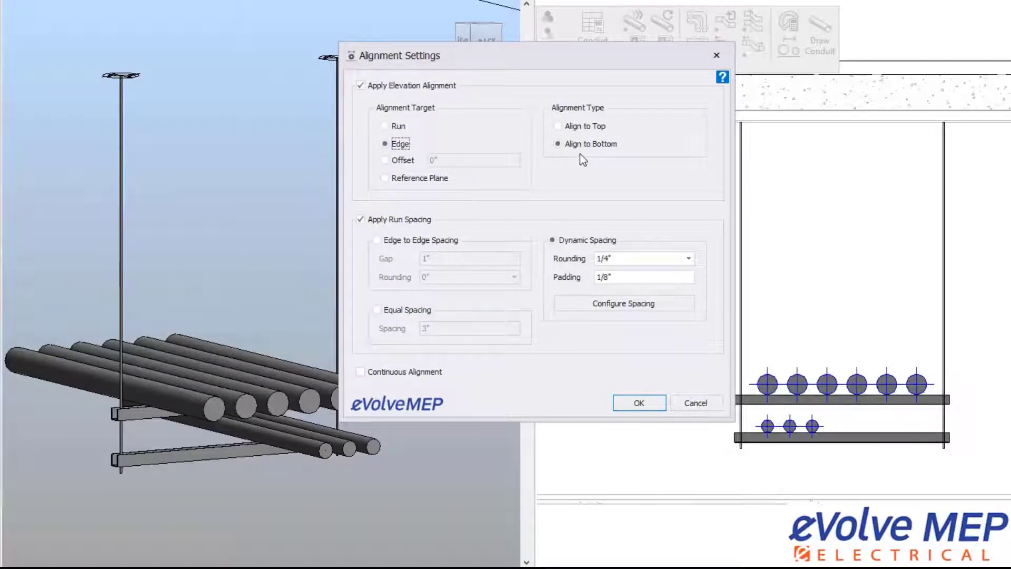
{"action": "left_click", "coordinate": [577, 128]}
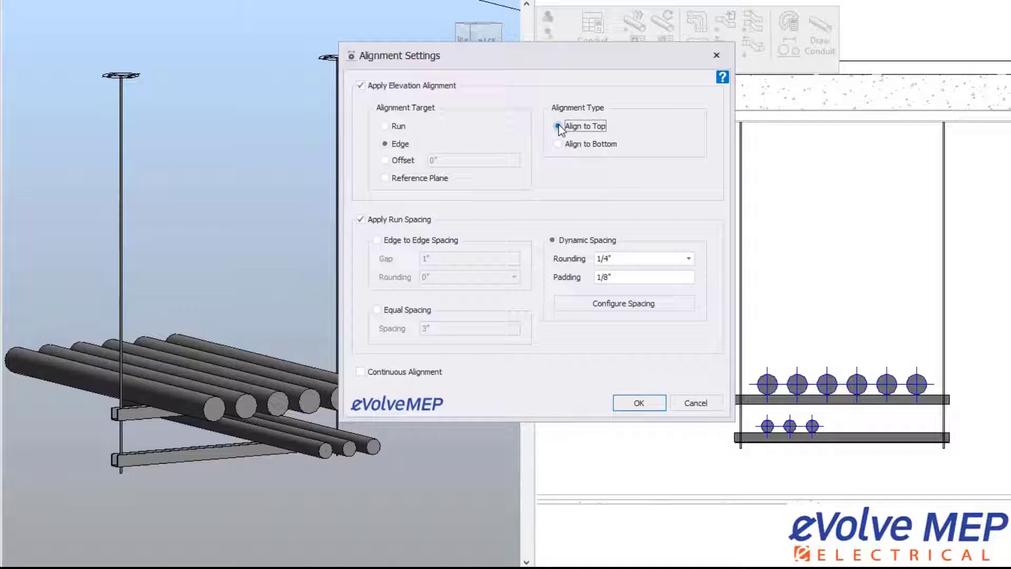
{"action": "left_click", "coordinate": [627, 402]}
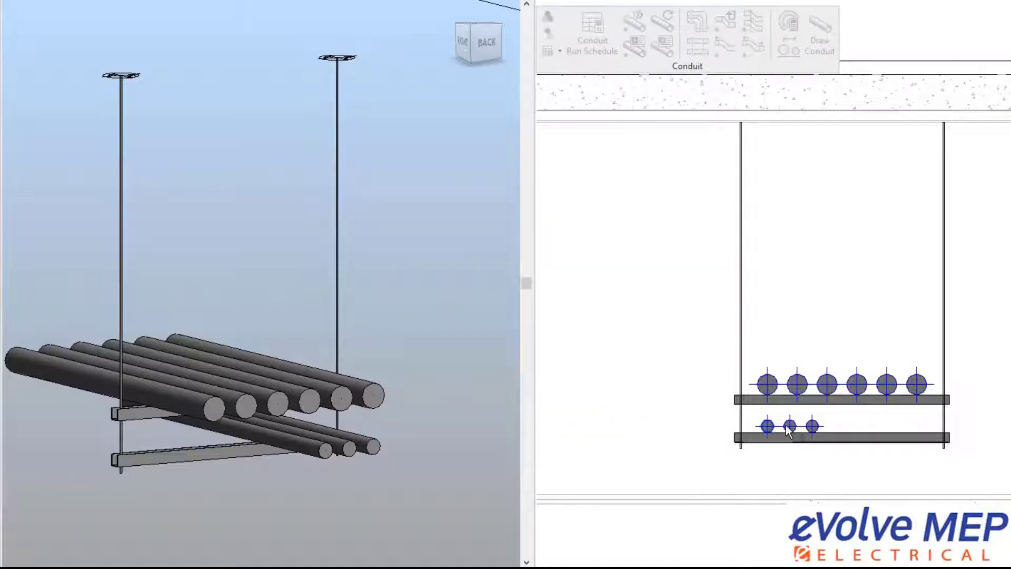
{"action": "left_click_drag", "start_coordinate": [785, 433], "coordinate": [782, 434]}
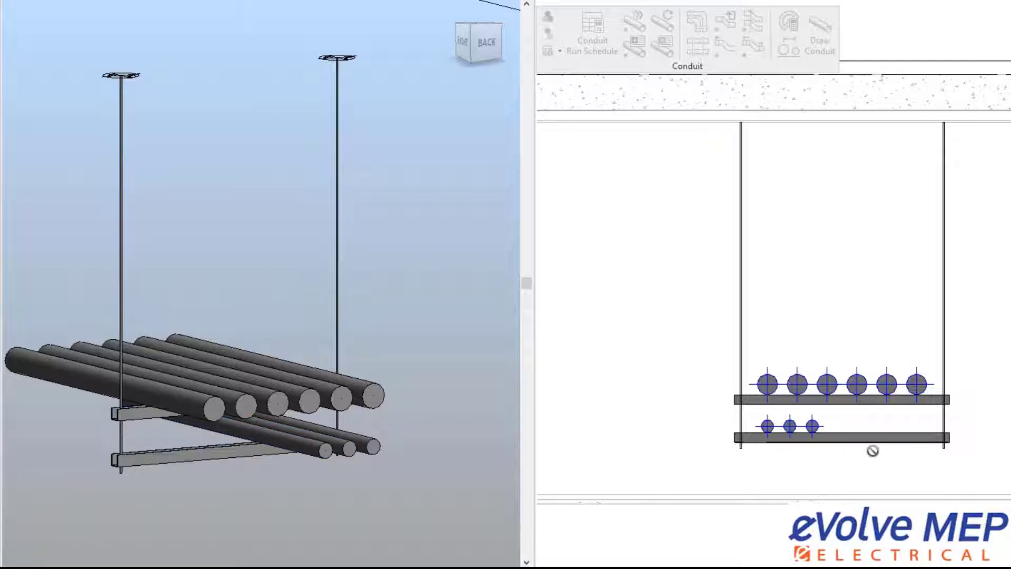
{"action": "left_click_drag", "start_coordinate": [871, 450], "coordinate": [850, 484]}
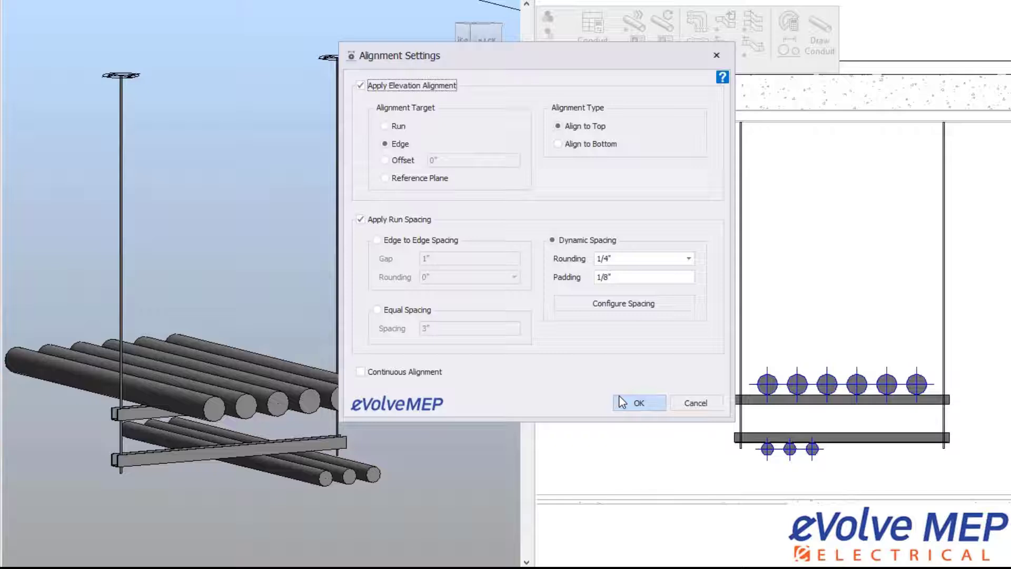
- Top-align the six large conduits beneath the upper strut and dismiss the repeated settings
{"action": "left_click", "coordinate": [638, 404]}
{"action": "left_click_drag", "start_coordinate": [725, 329], "coordinate": [1009, 412]}
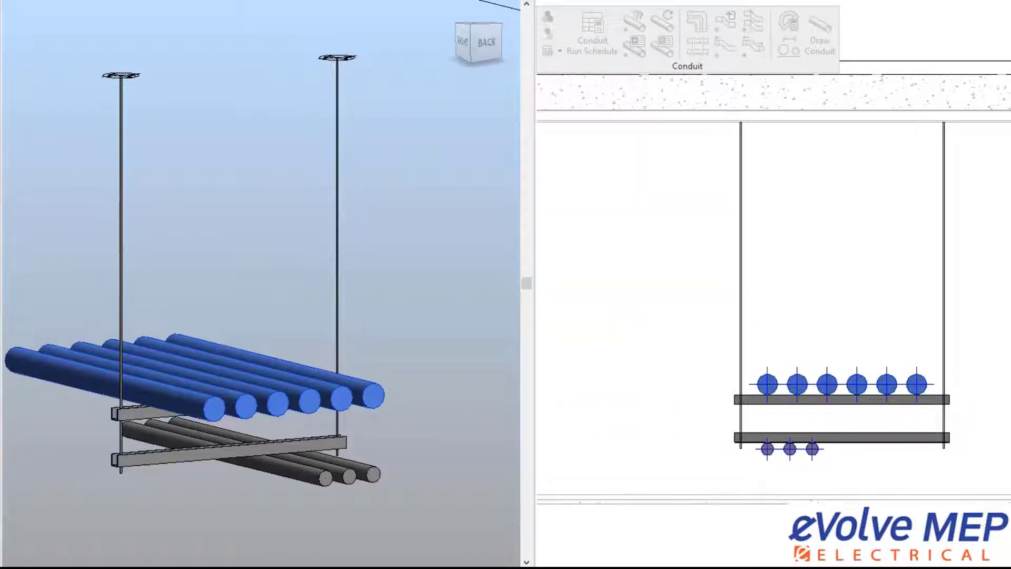
{"action": "key", "text": "Escape"}
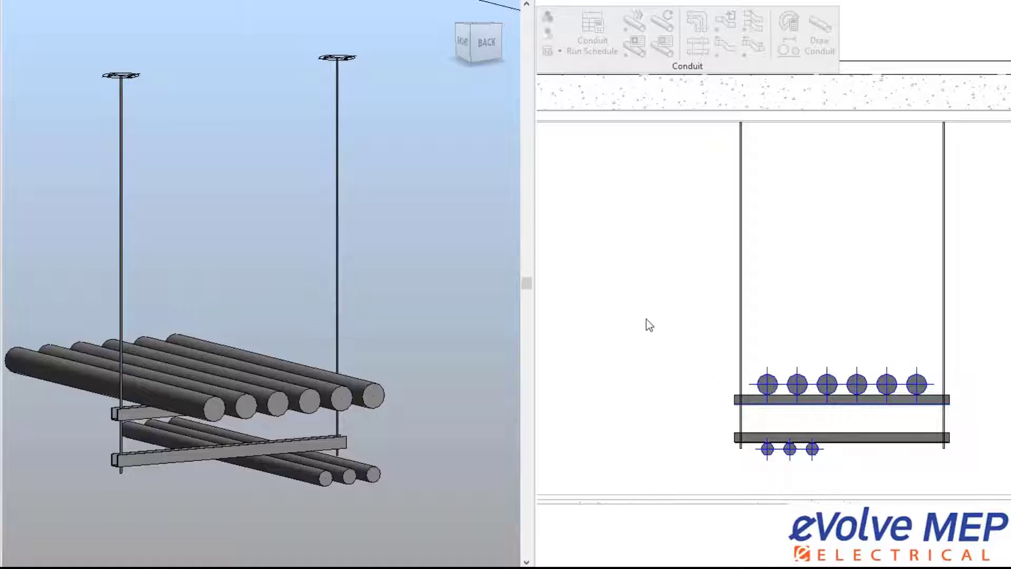
{"action": "key", "text": "Return"}
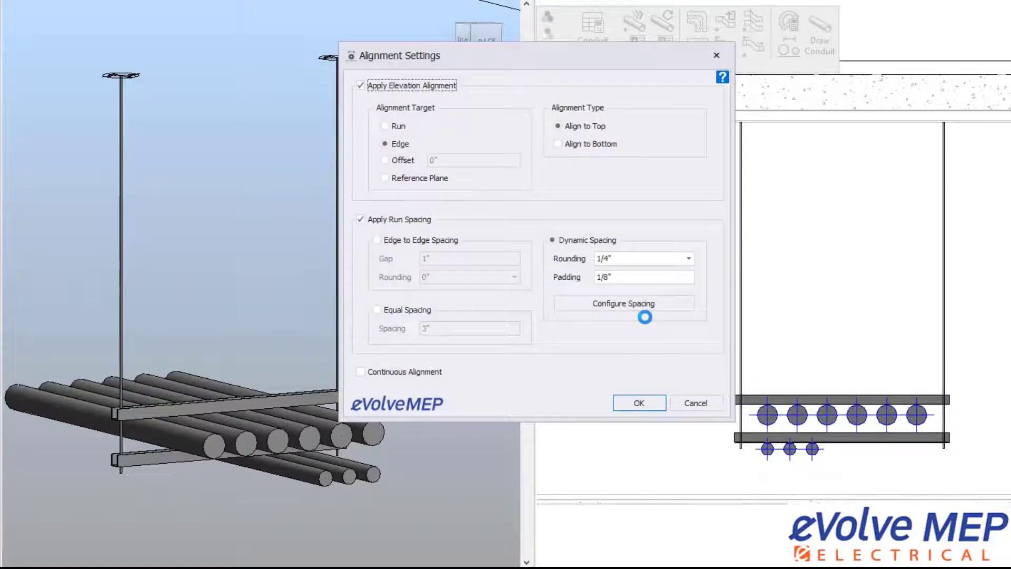
{"action": "left_click", "coordinate": [637, 401]}
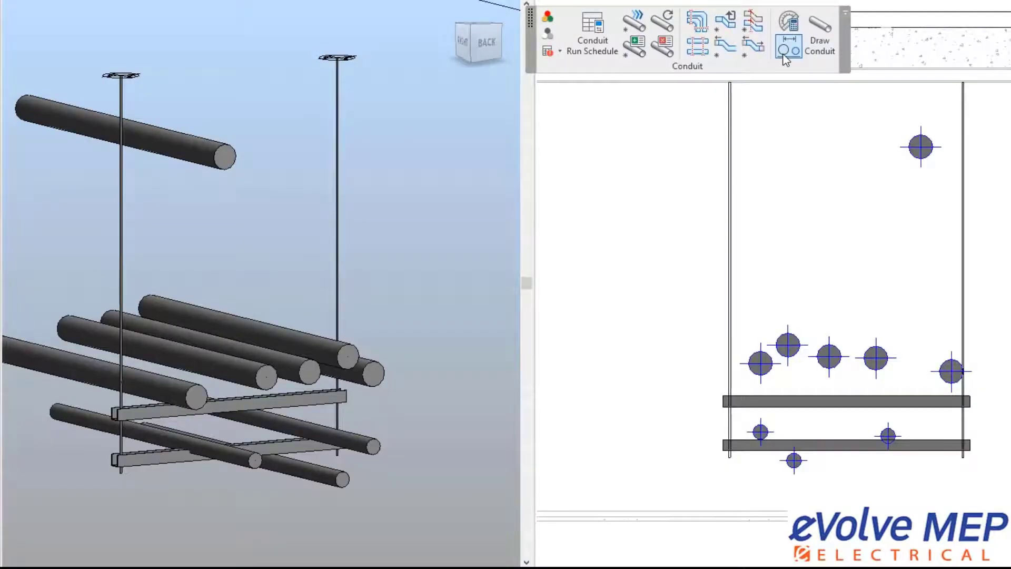
- Enable Continuous Alignment and line the scattered conduits up along the upper strut
{"action": "left_click", "coordinate": [786, 59]}
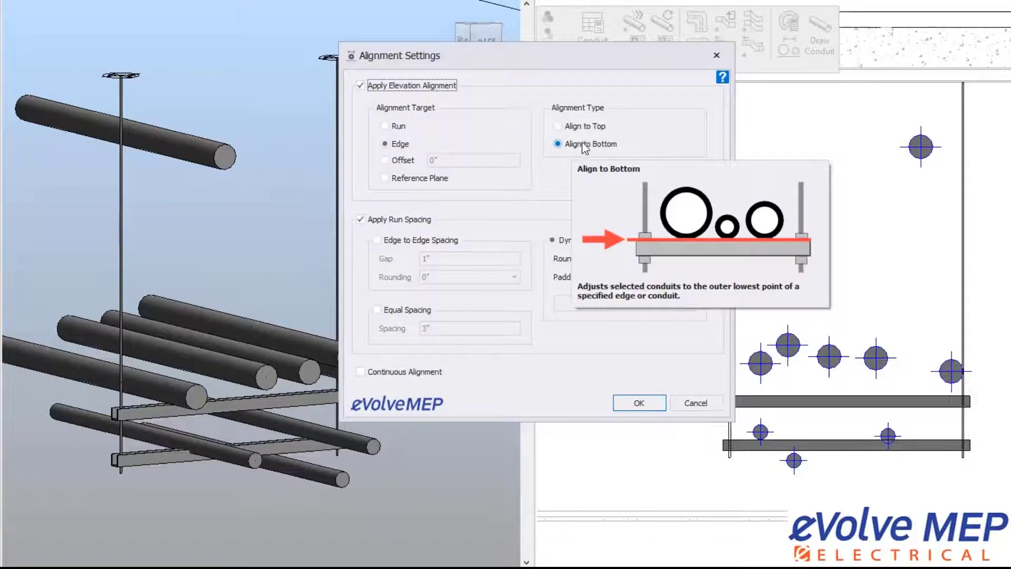
{"action": "left_click", "coordinate": [411, 375]}
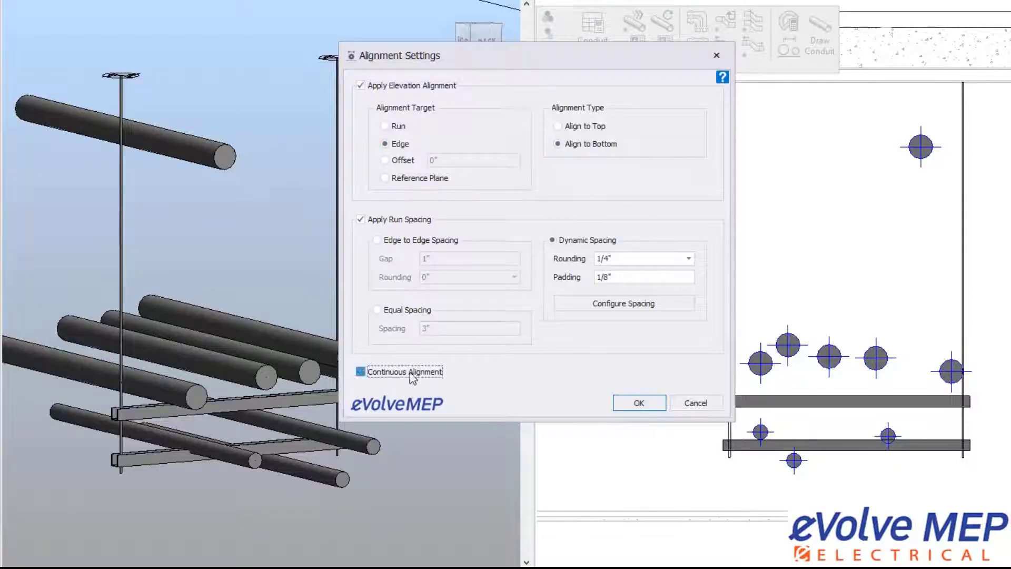
{"action": "left_click", "coordinate": [639, 403]}
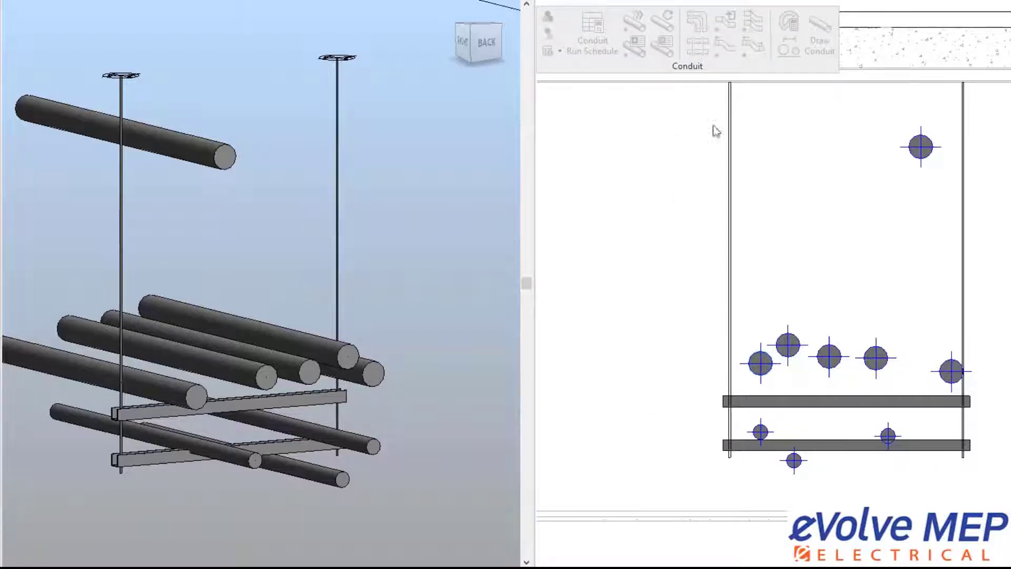
{"action": "mouse_move", "coordinate": [650, 113]}
{"action": "left_mouse_down"}
{"action": "mouse_move", "coordinate": [1010, 382]}
{"action": "mouse_move", "coordinate": [1010, 393]}
{"action": "left_mouse_up"}
{"action": "key", "text": "Escape"}
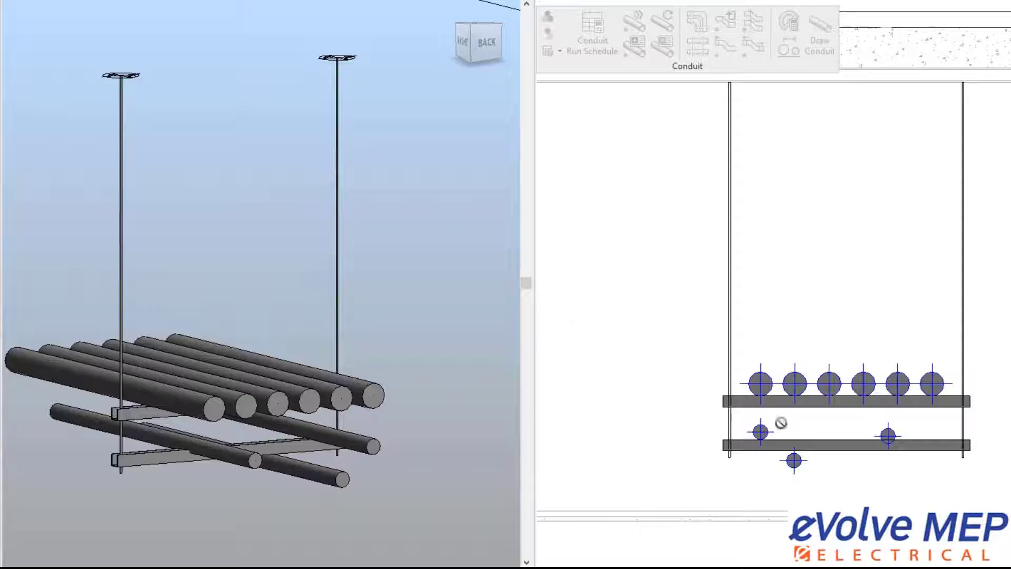
- Align the three small conduits onto the top of the lower strut
{"action": "left_click_drag", "start_coordinate": [685, 409], "coordinate": [909, 473]}
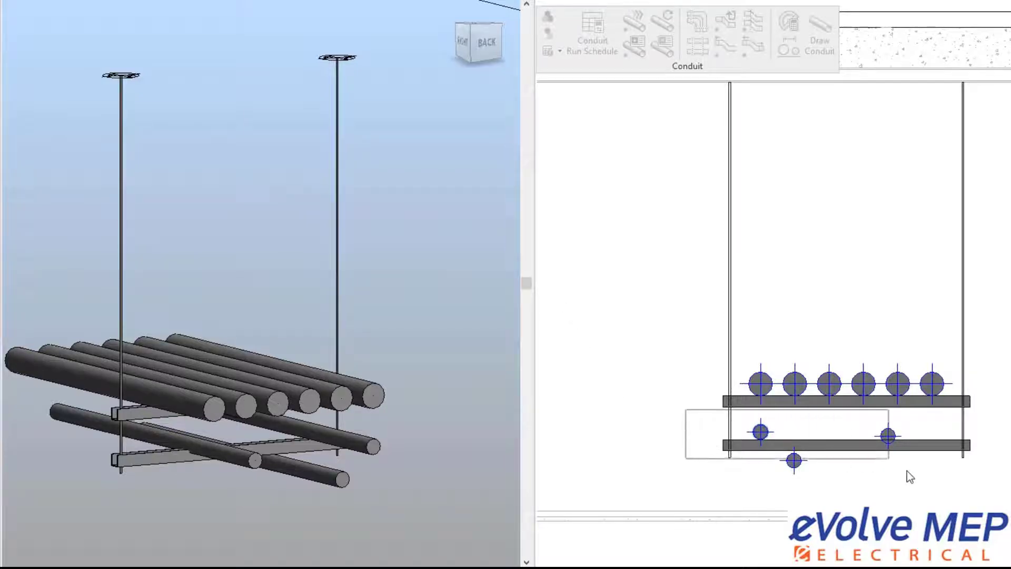
{"action": "key", "text": "Escape"}
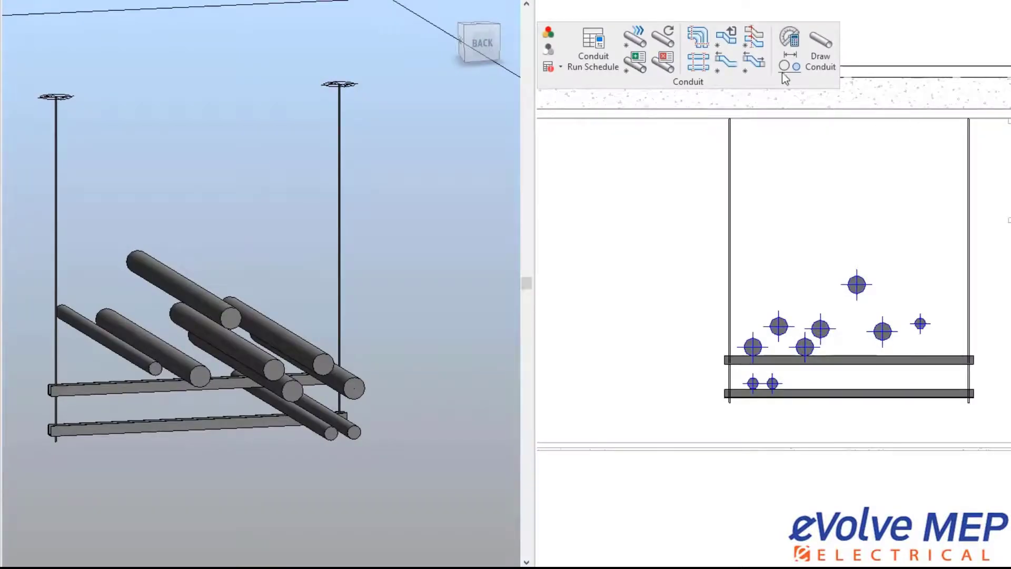
{"action": "mouse_move", "coordinate": [790, 67]}
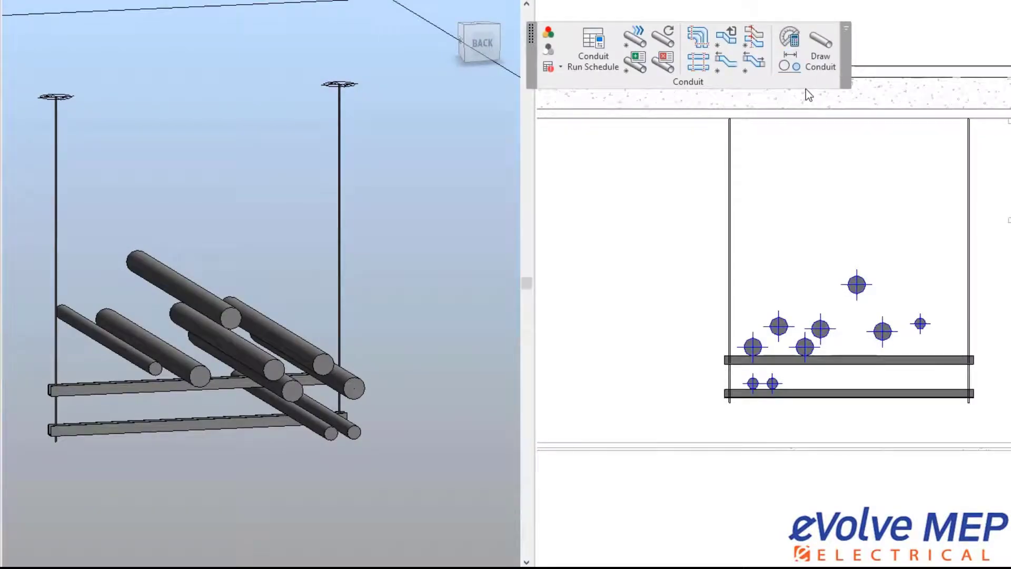
- Run-align the new rack's upper conduits by their tops into one evenly spaced row
{"action": "left_click", "coordinate": [789, 64]}
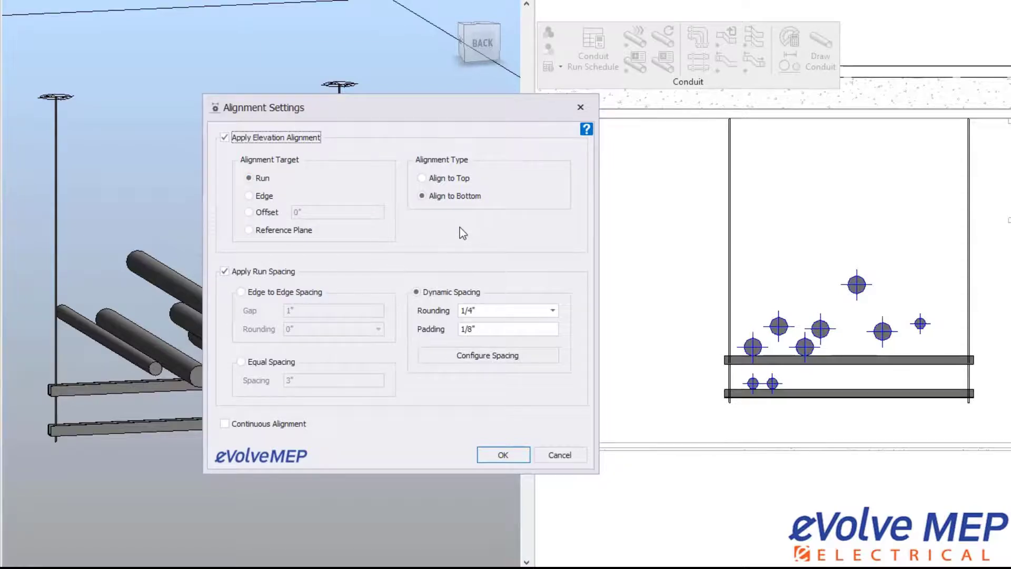
{"action": "left_click", "coordinate": [448, 179]}
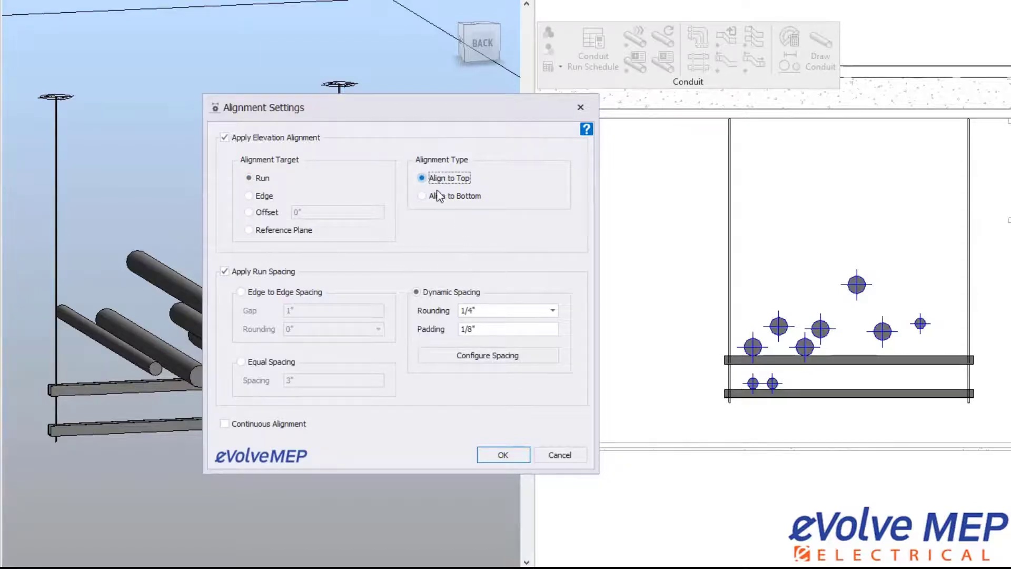
{"action": "left_click", "coordinate": [504, 456]}
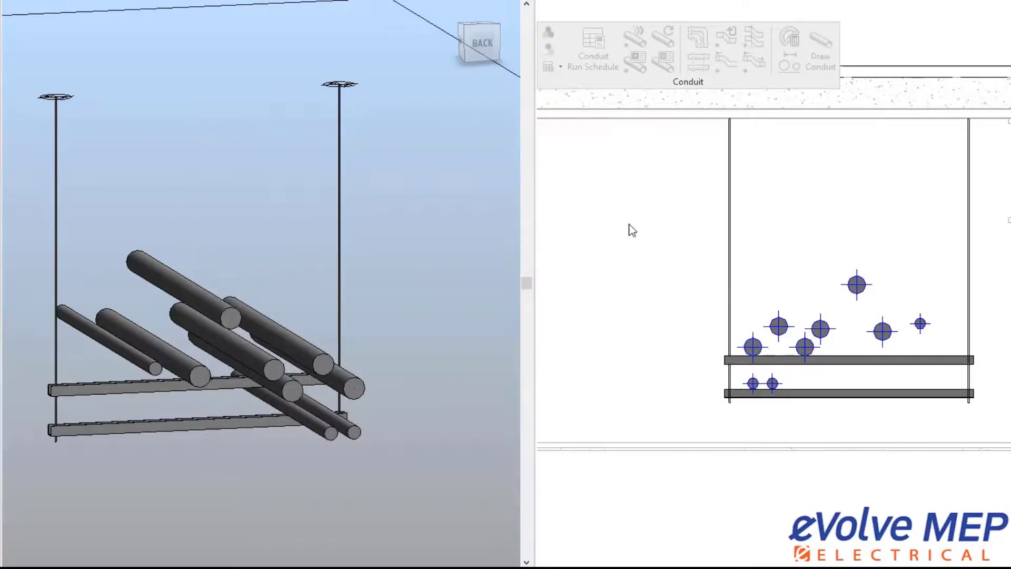
{"action": "left_click_drag", "start_coordinate": [624, 202], "coordinate": [972, 368]}
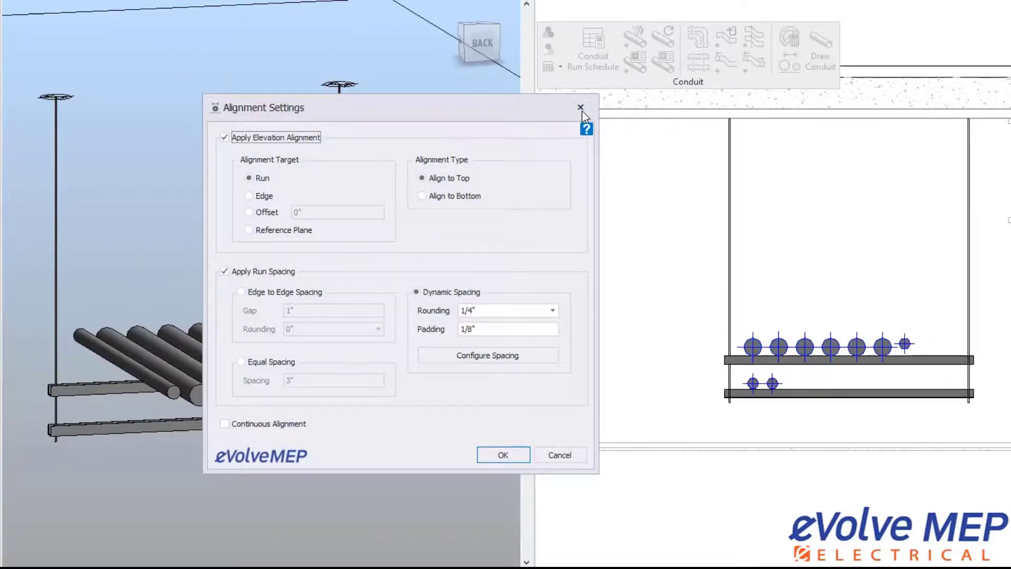
{"action": "left_click", "coordinate": [580, 107]}
{"action": "scroll", "coordinate": [925, 364], "scroll_direction": "up", "scroll_amount": 1}
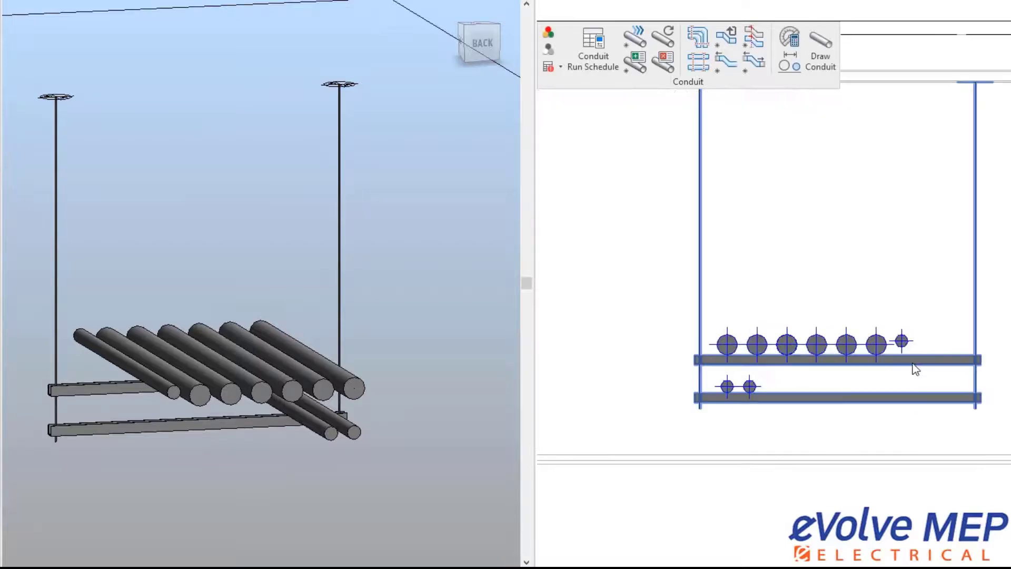
{"action": "scroll", "coordinate": [916, 364], "scroll_direction": "up", "scroll_amount": 1}
{"action": "scroll", "coordinate": [913, 365], "scroll_direction": "up", "scroll_amount": 2}
{"action": "scroll", "coordinate": [913, 365], "scroll_direction": "up", "scroll_amount": 1}
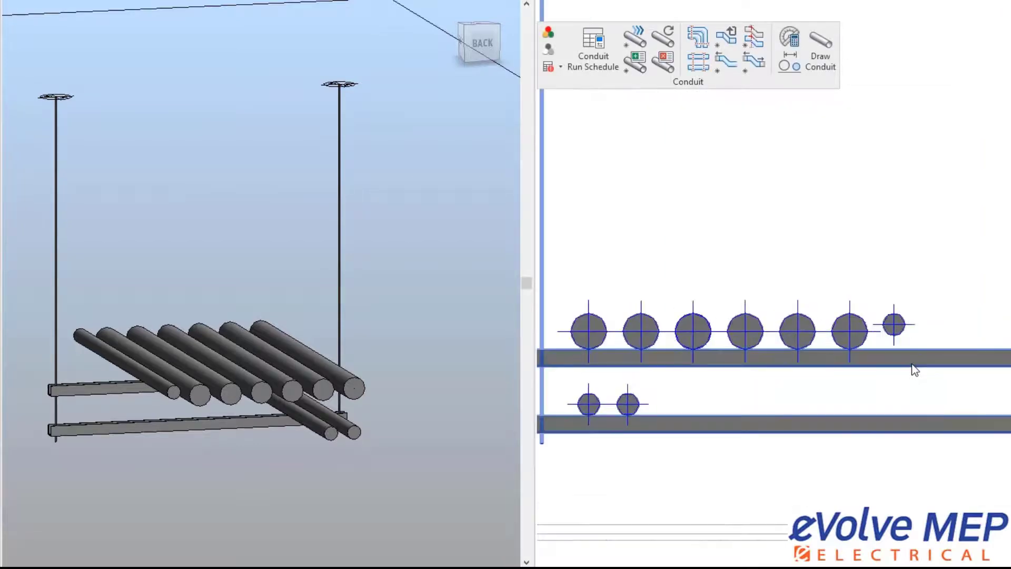
{"action": "scroll", "coordinate": [913, 366], "scroll_direction": "up", "scroll_amount": 1}
{"action": "scroll", "coordinate": [913, 365], "scroll_direction": "up", "scroll_amount": 1}
{"action": "scroll", "coordinate": [913, 365], "scroll_direction": "up", "scroll_amount": 1}
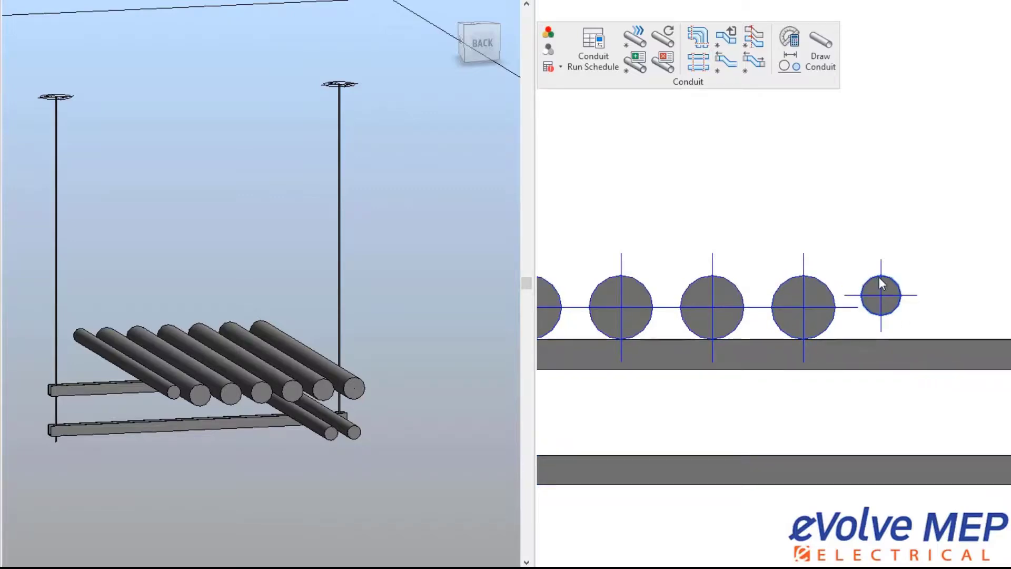
{"action": "scroll", "coordinate": [815, 265], "scroll_direction": "down", "scroll_amount": 1}
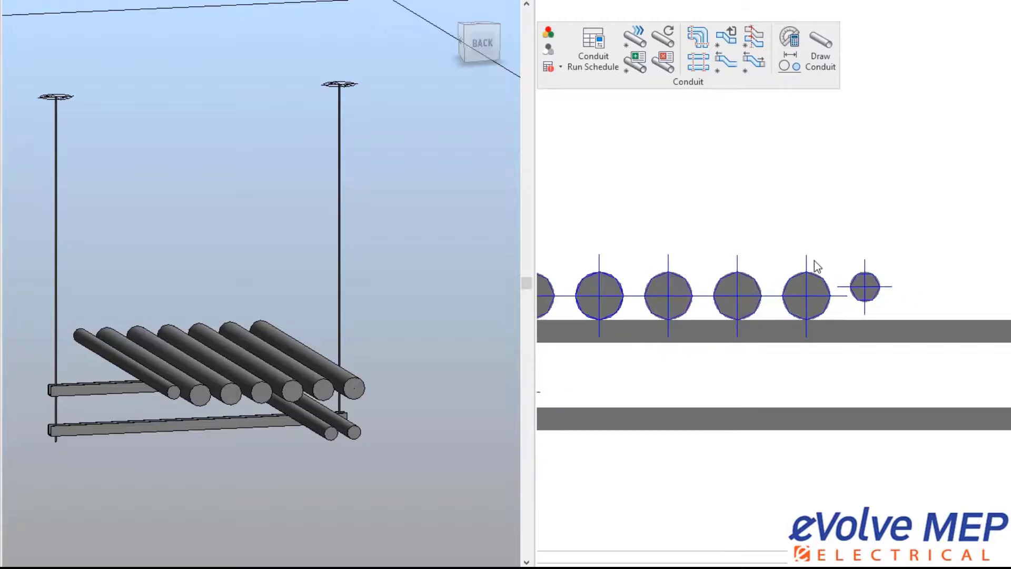
{"action": "scroll", "coordinate": [795, 196], "scroll_direction": "down", "scroll_amount": 1}
- Switch to Align to Bottom and lower the seven upper conduits to a common bottom elevation
{"action": "left_click", "coordinate": [761, 71]}
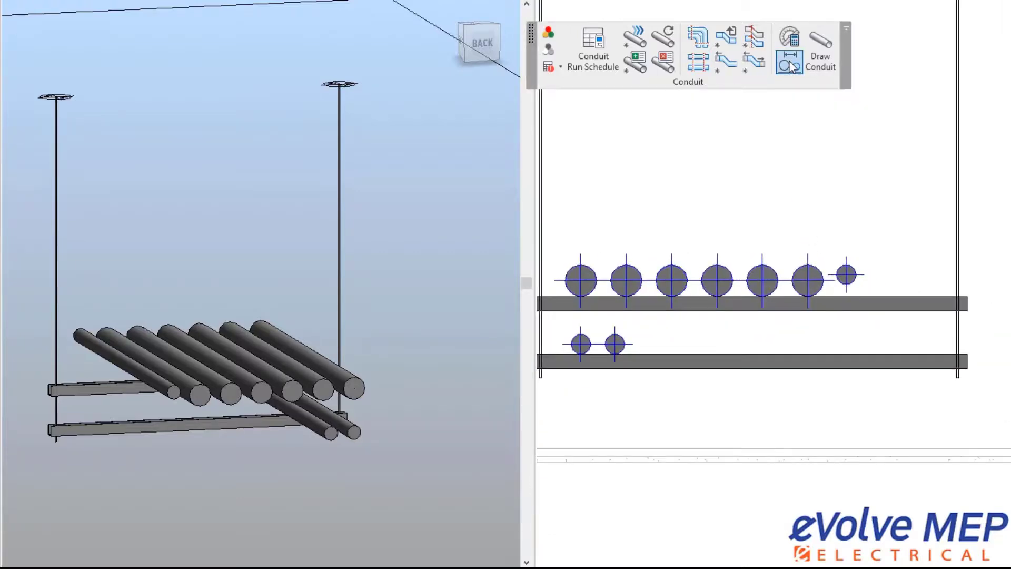
{"action": "left_click", "coordinate": [422, 195]}
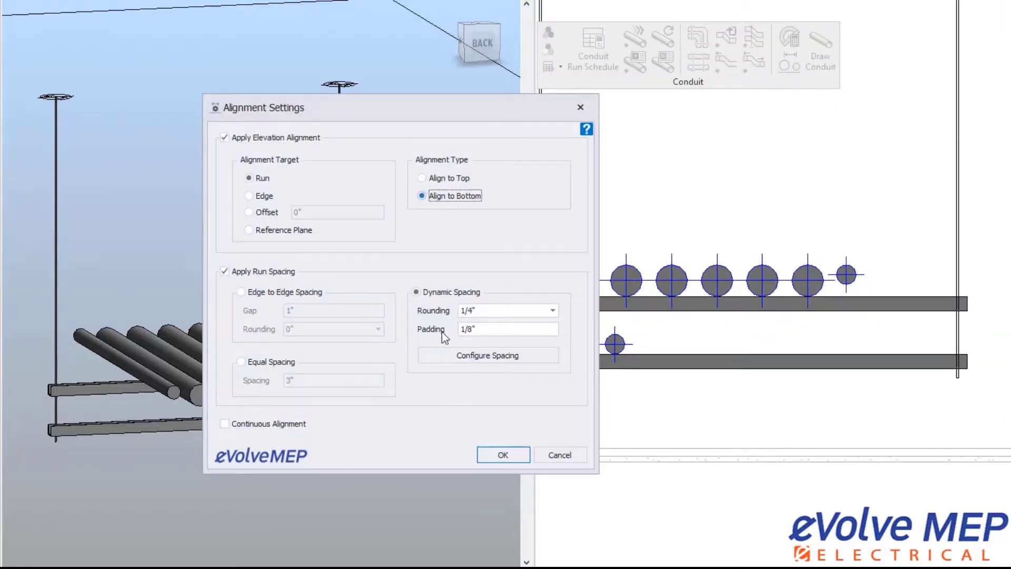
{"action": "left_click", "coordinate": [503, 453]}
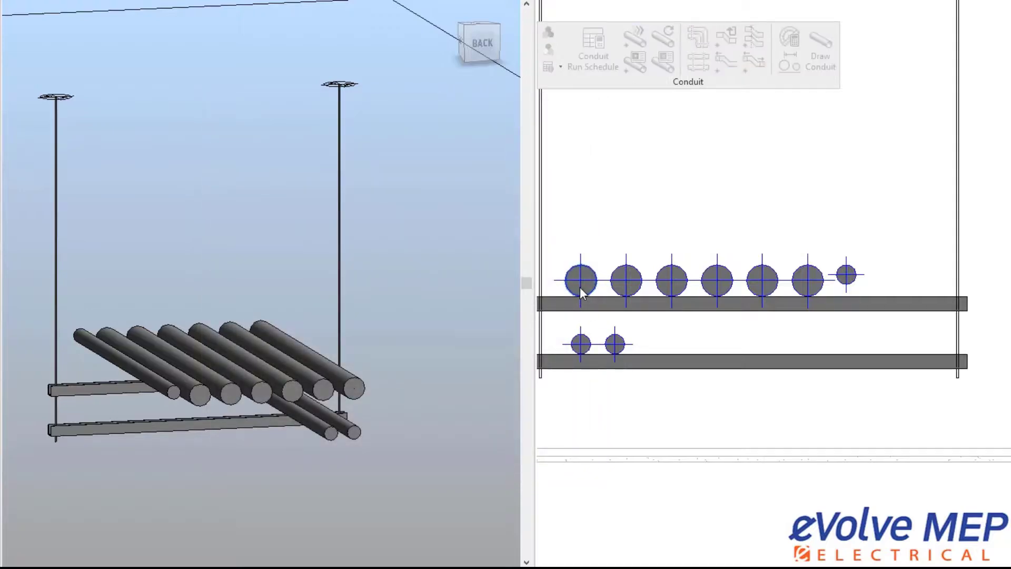
{"action": "left_click_drag", "start_coordinate": [555, 211], "coordinate": [886, 324]}
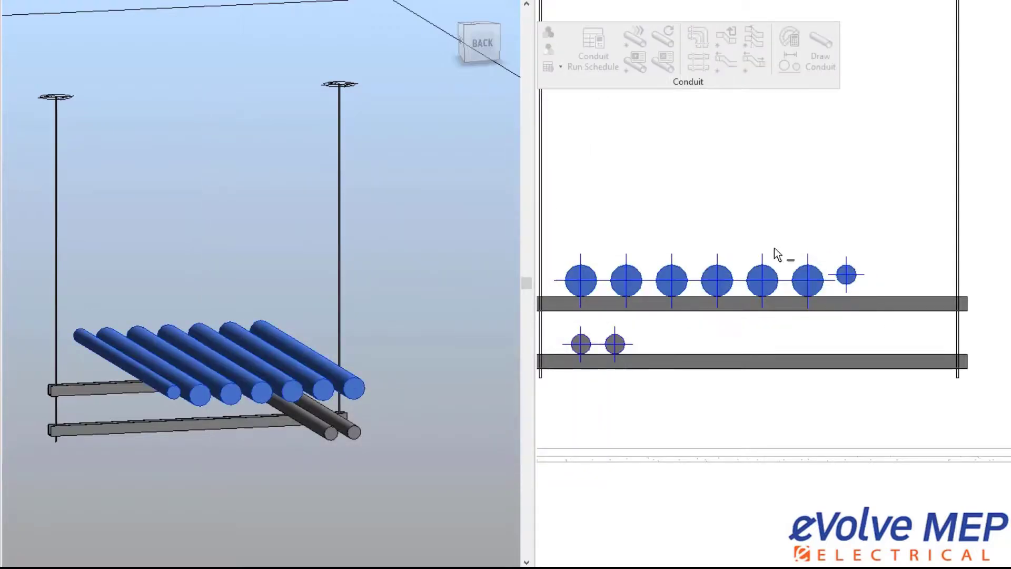
{"action": "key", "text": "Return"}
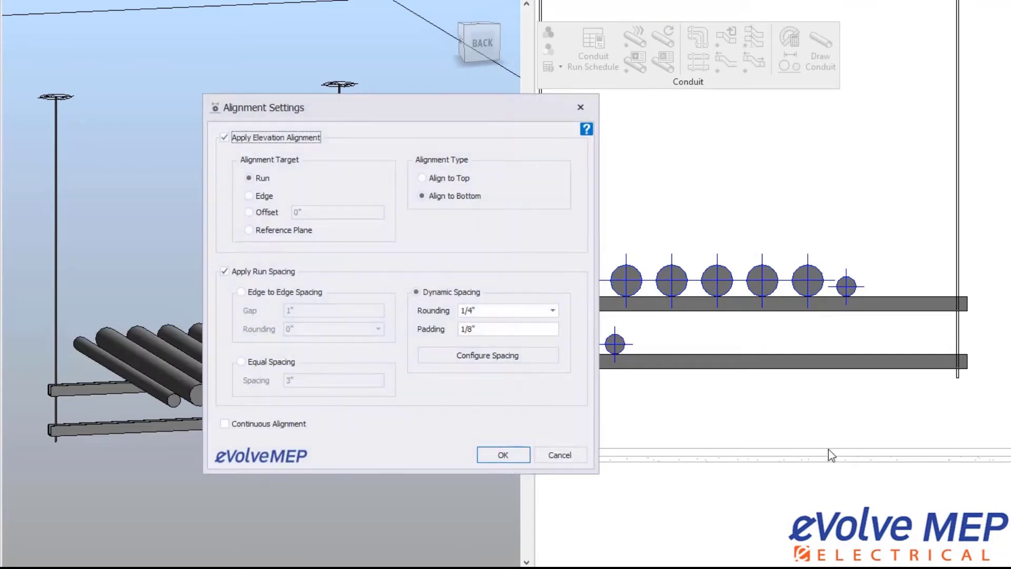
{"action": "left_click", "coordinate": [516, 456]}
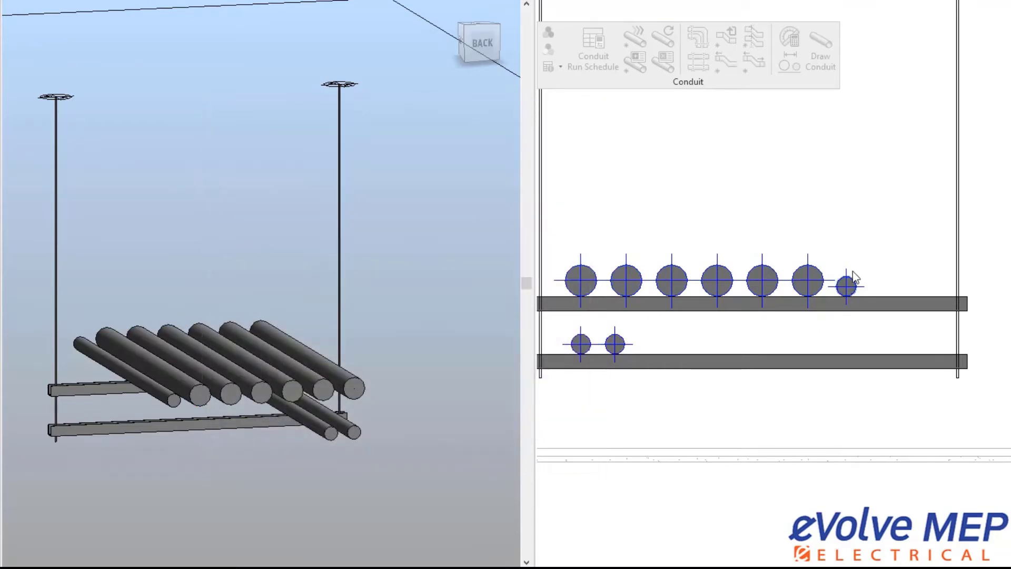
{"action": "scroll", "coordinate": [852, 272], "scroll_direction": "up", "scroll_amount": 2}
{"action": "scroll", "coordinate": [849, 291], "scroll_direction": "up", "scroll_amount": 3}
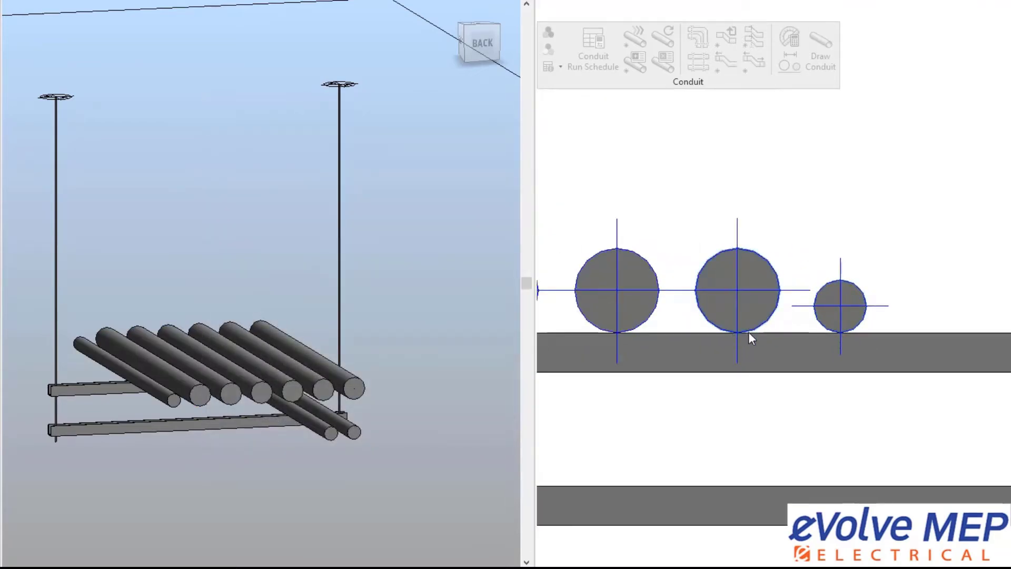